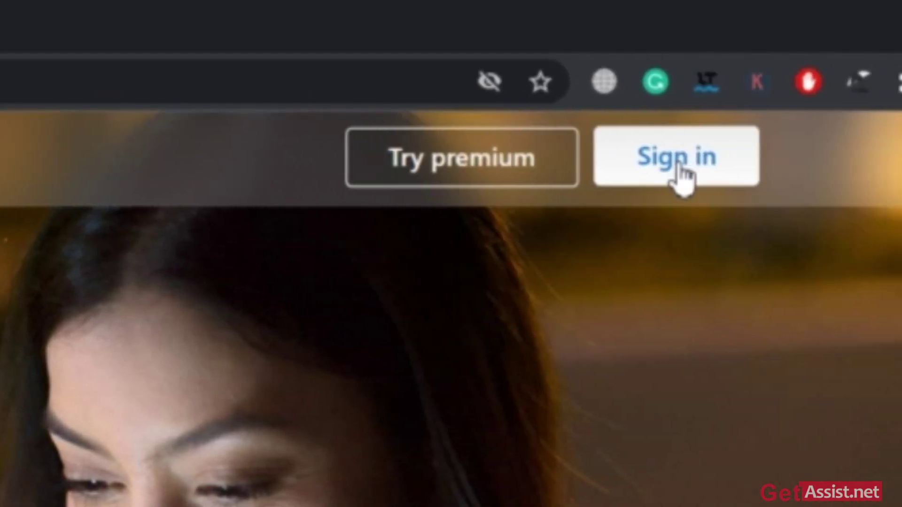
Step: Sign in with the Outlook account address and choose Forgot password? to start recovery
left_click(679, 164)
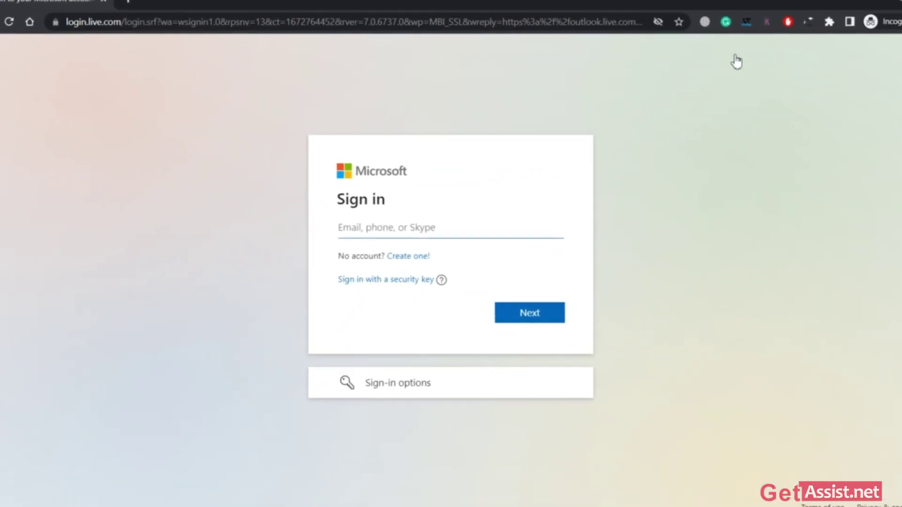
type("k")
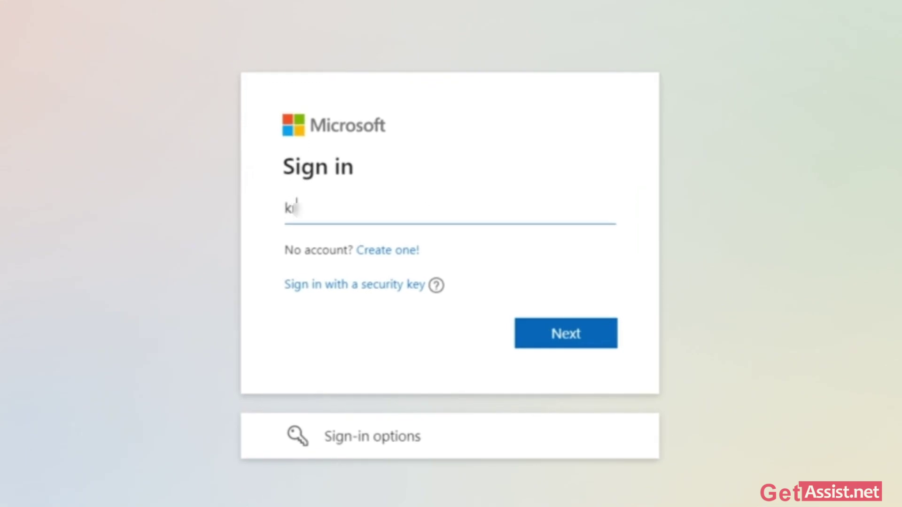
type("r...@outlook.com")
left_click(582, 337)
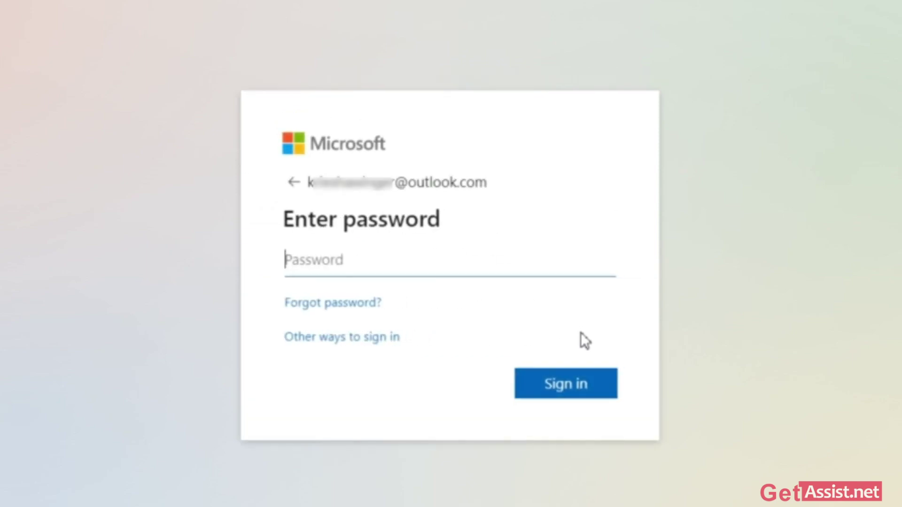
left_click(335, 306)
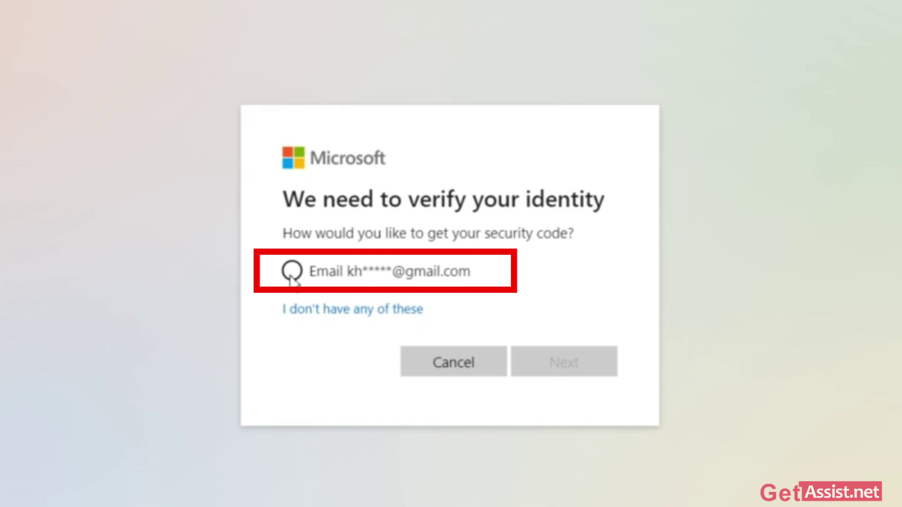
Step: Choose email delivery, complete the hidden part of the backup Gmail address, and request the code
left_click(290, 277)
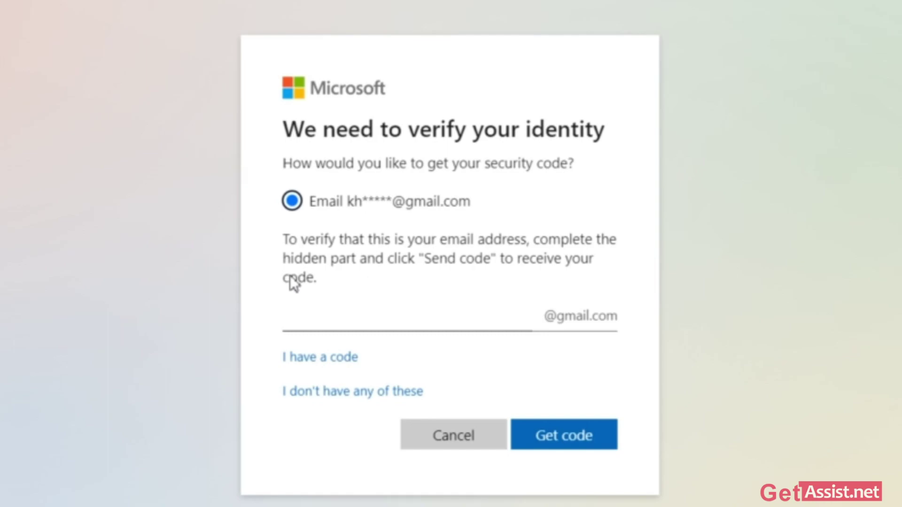
left_click(373, 322)
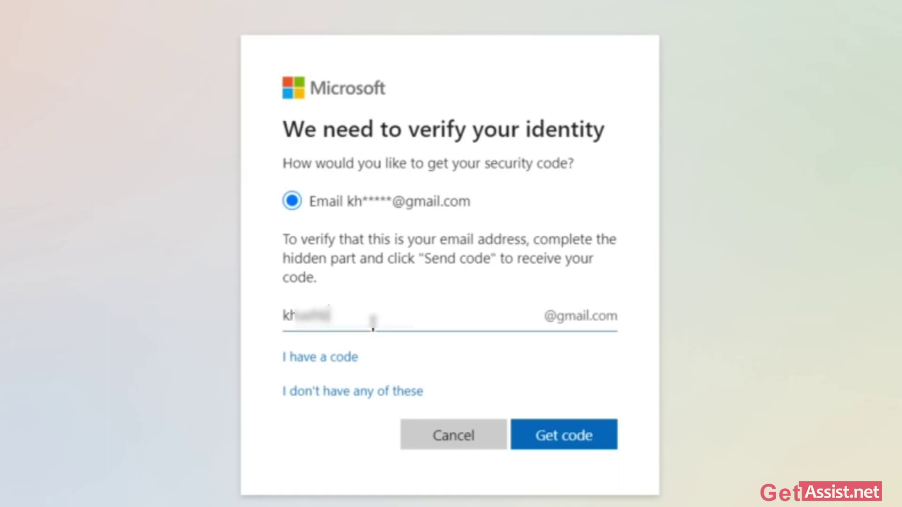
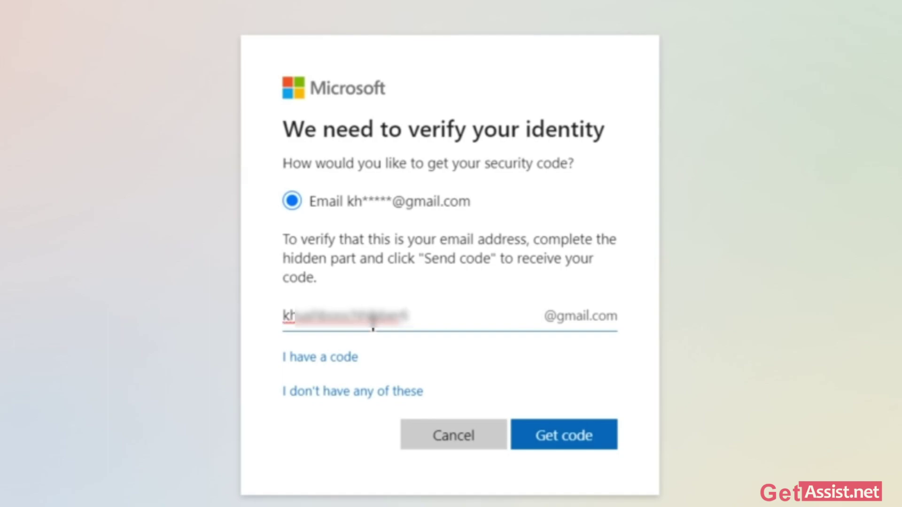
left_click(580, 439)
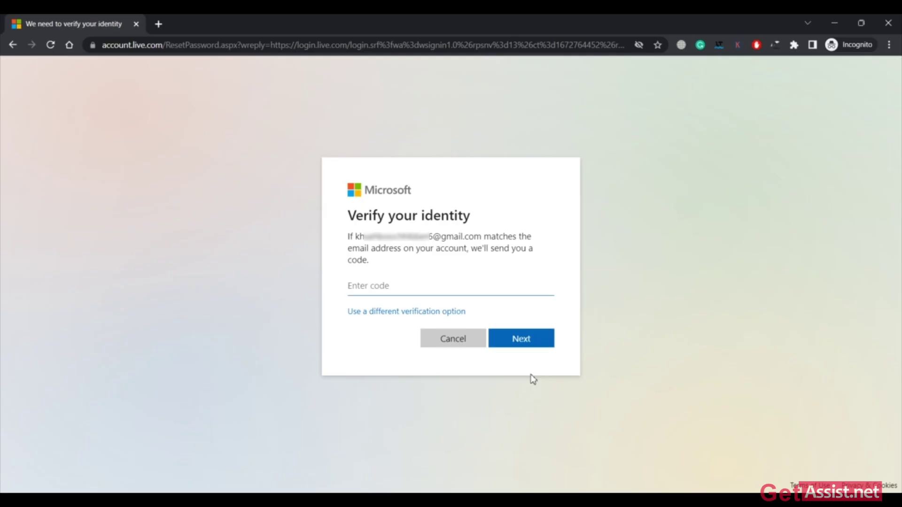
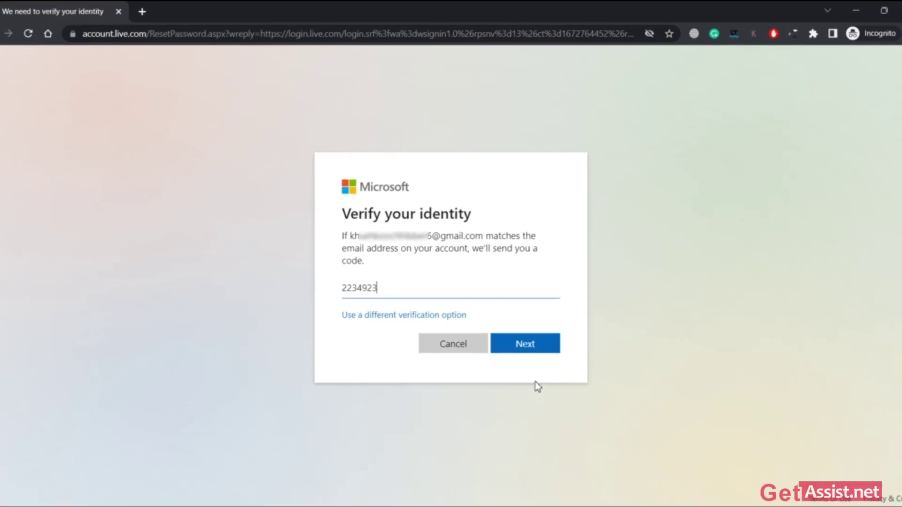
Step: Submit the emailed security code to reach the Reset your password page
key("Return")
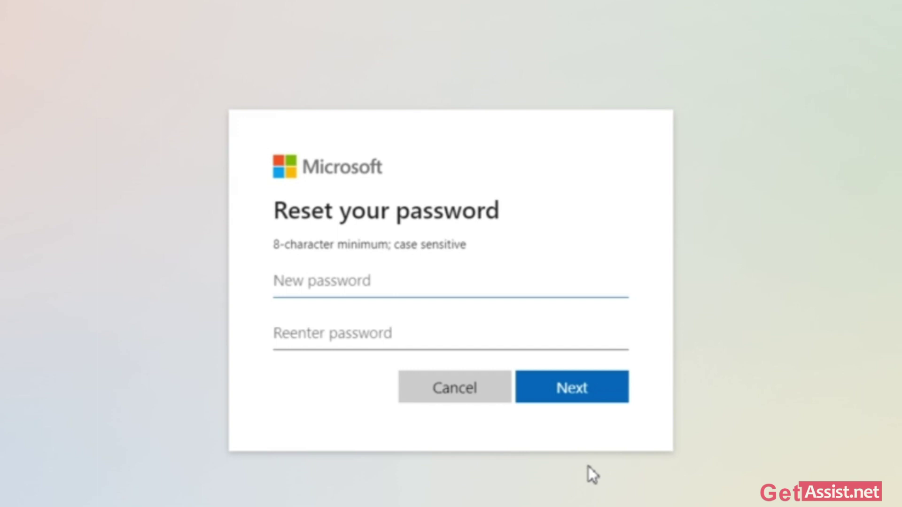
Step: Cancel the reset, re-enter the Outlook account address, and restart Forgot password?
left_click(416, 393)
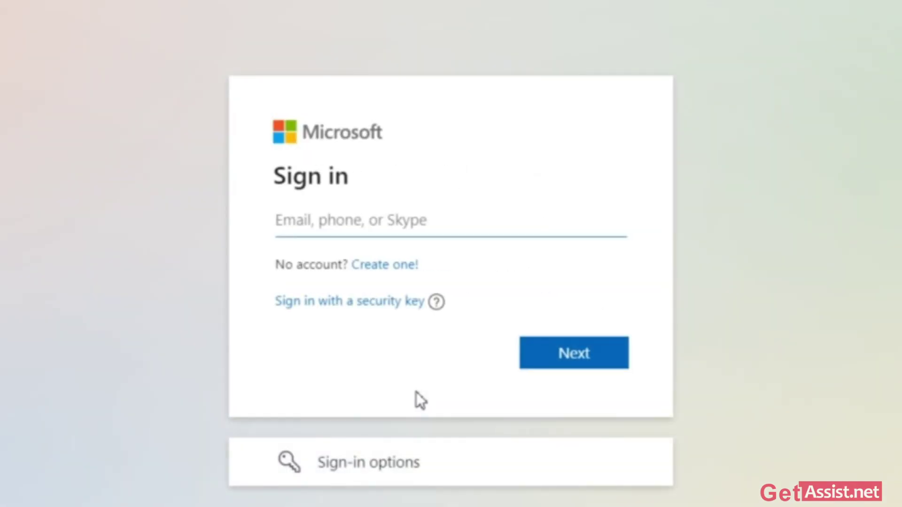
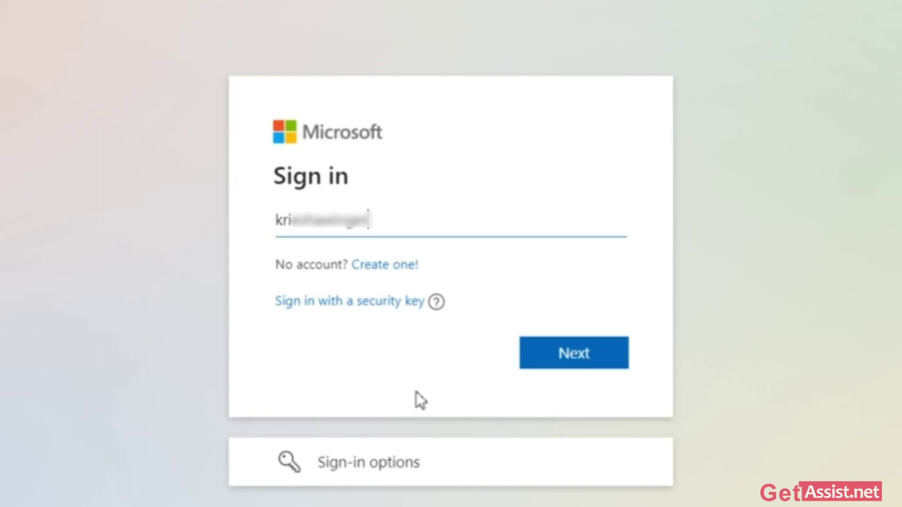
key("Return")
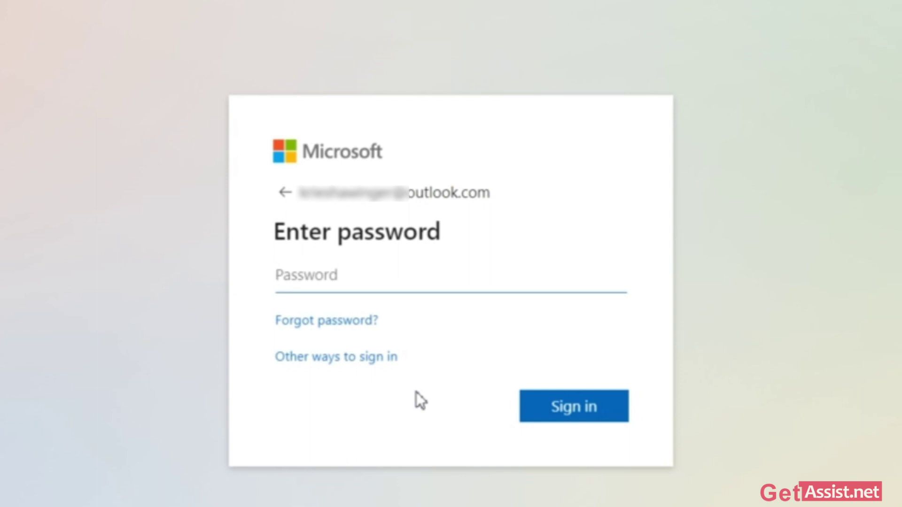
left_click(359, 320)
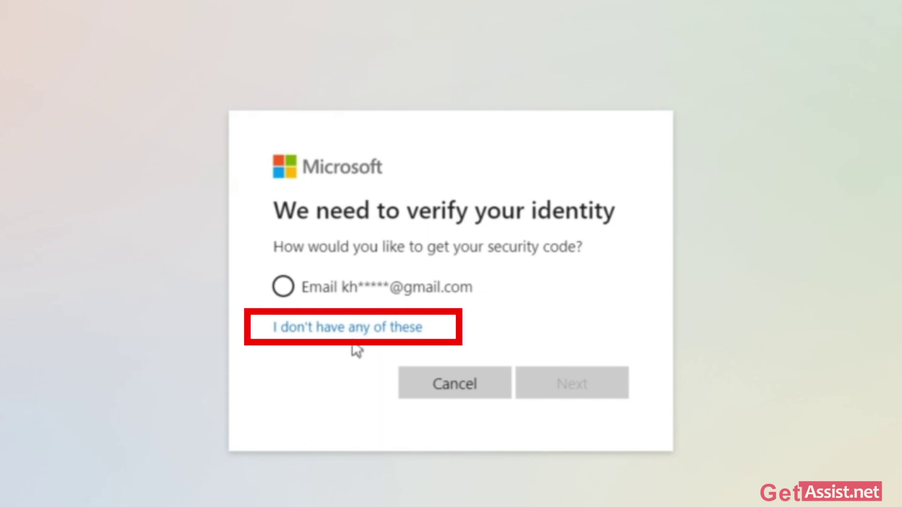
Step: Choose 'I don't have any of these' to open the Recover your account form
left_click(349, 329)
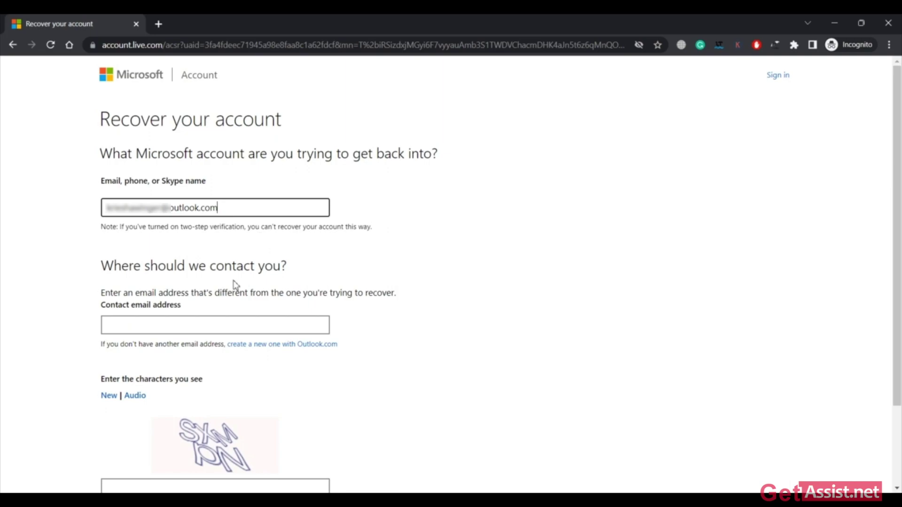
Step: Fill the recovery form with a contact Gmail address and the captcha characters, then submit
scroll(272, 290, "down", 2)
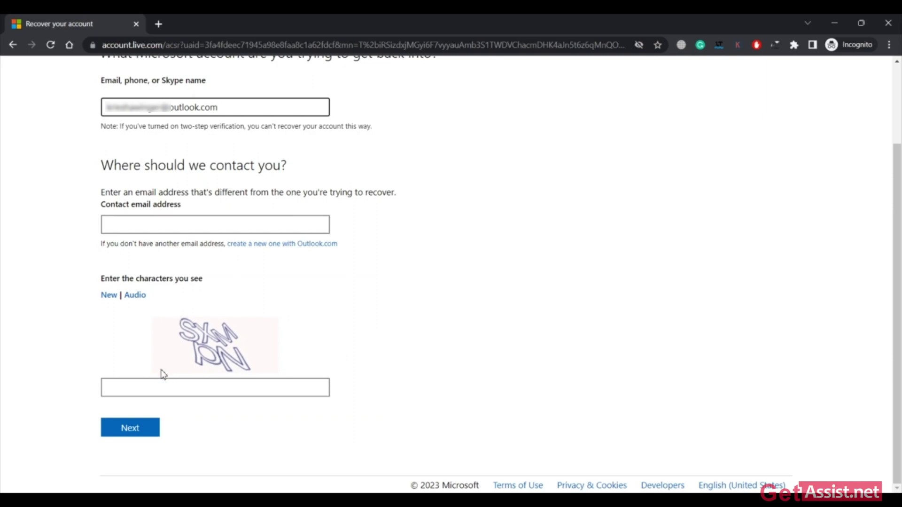
left_click(261, 222)
key("ctrl+v")
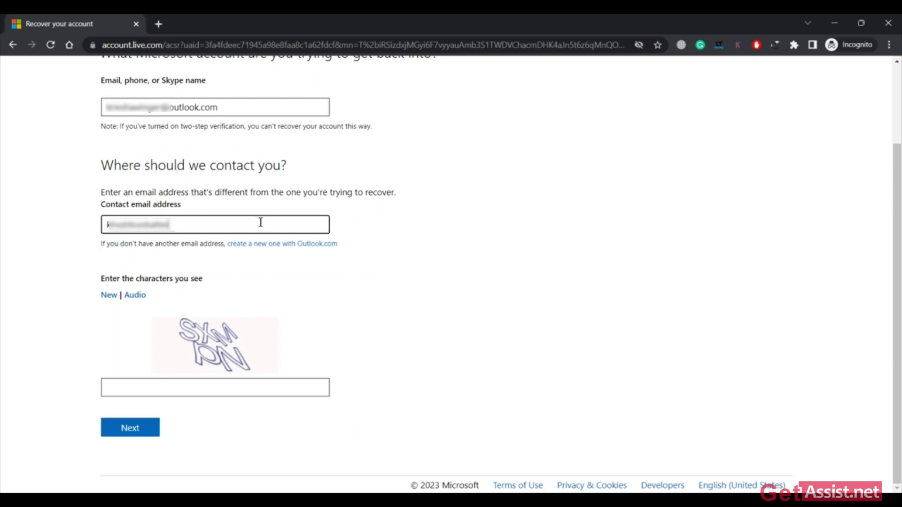
left_click(238, 388)
type("SXMpN")
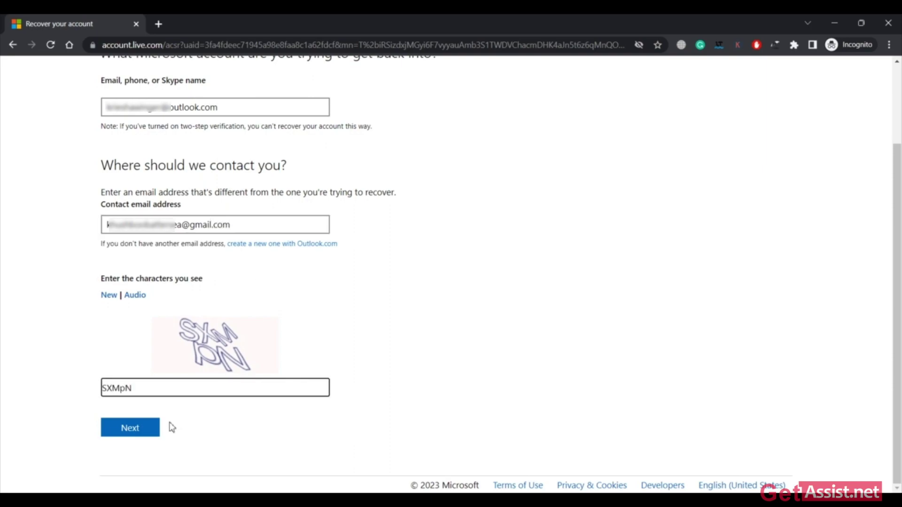
left_click(157, 433)
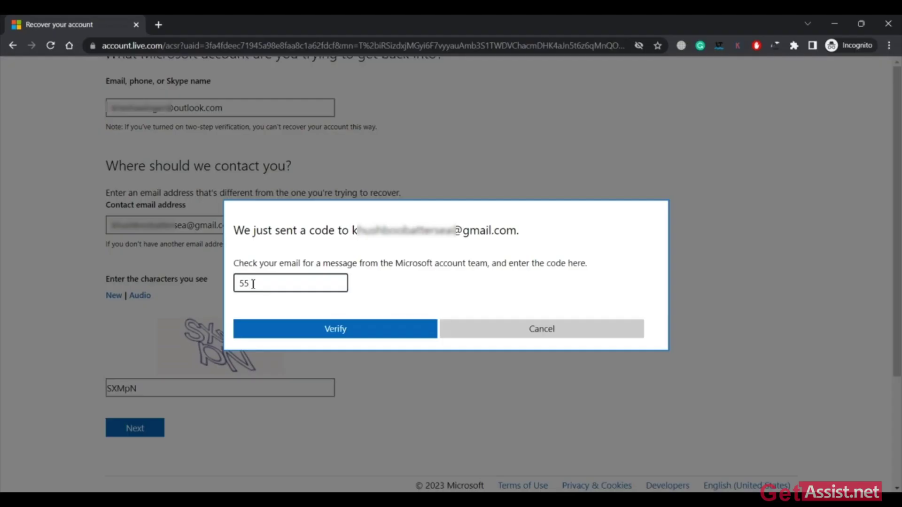
Step: Verify the contact email with its emailed security code and review the Account recovery form
left_click(321, 331)
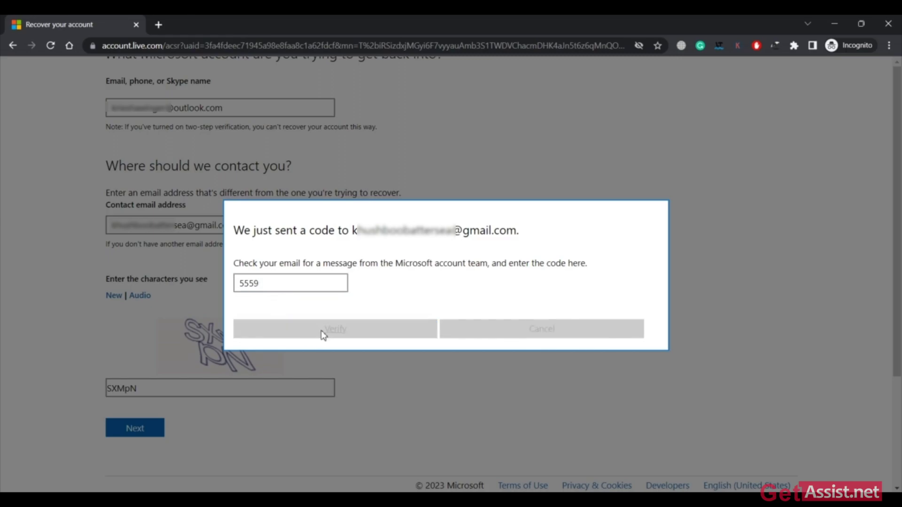
scroll(323, 335, "up", 2)
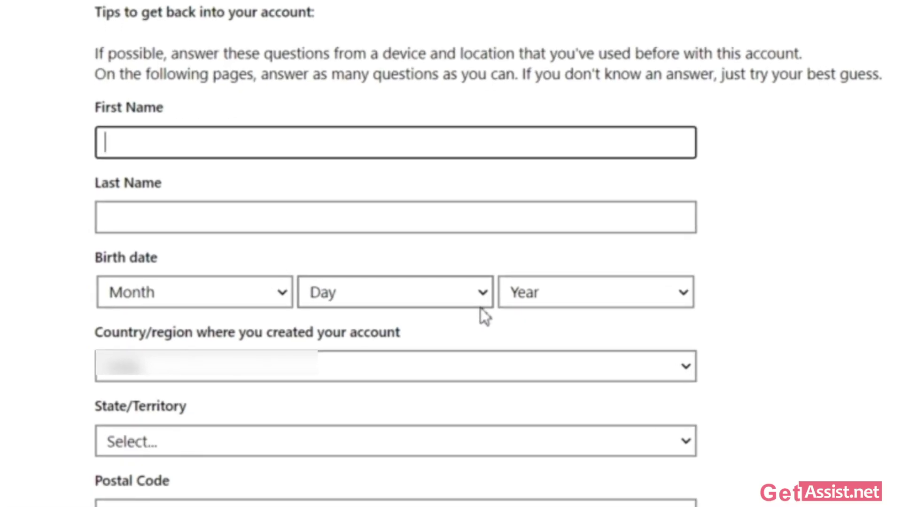
scroll(484, 316, "down", 2)
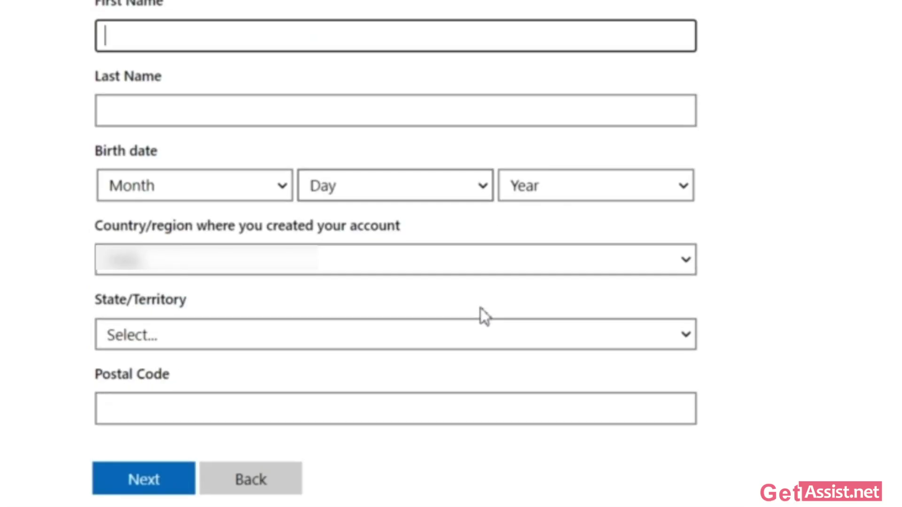